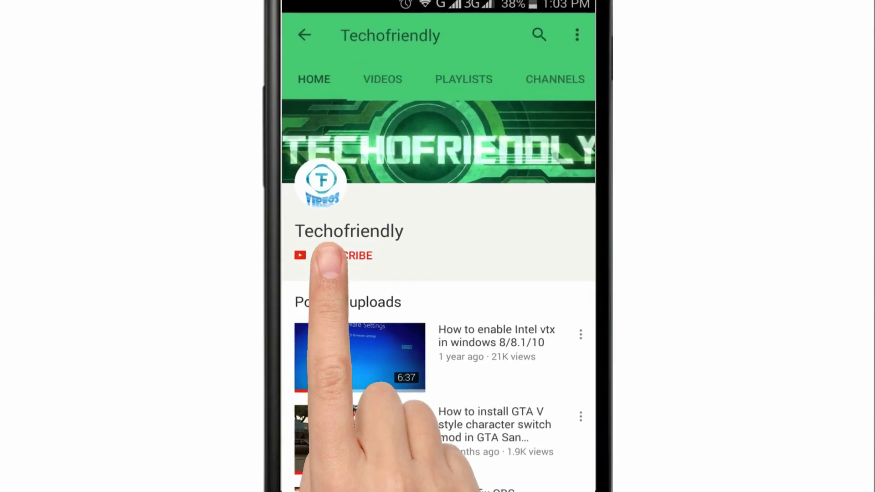
Step: Subscribe to the Techofriendly channel during the intro animation
{"action": "left_click", "coordinate": [333, 256]}
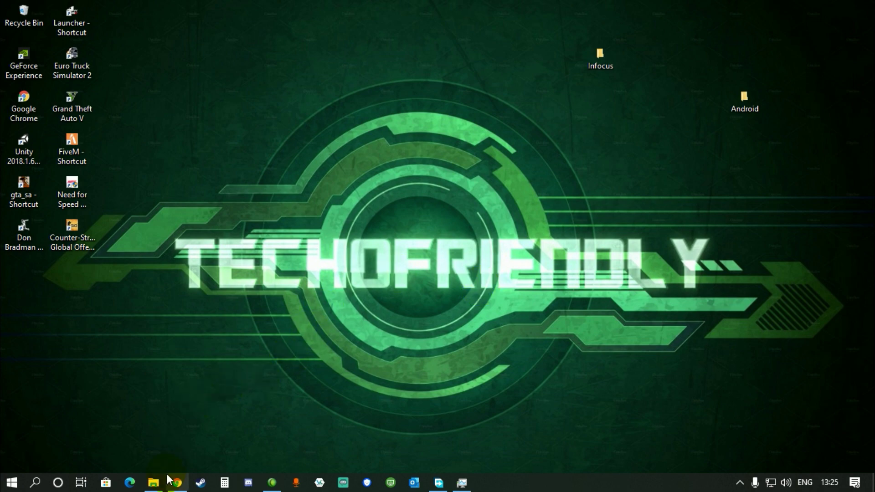
Step: Browse in File Explorer to C:\Program Files (x86)\Android\sdk\platform-tools and bring up its context menu
{"action": "left_click", "coordinate": [154, 483]}
{"action": "double_click", "coordinate": [354, 238]}
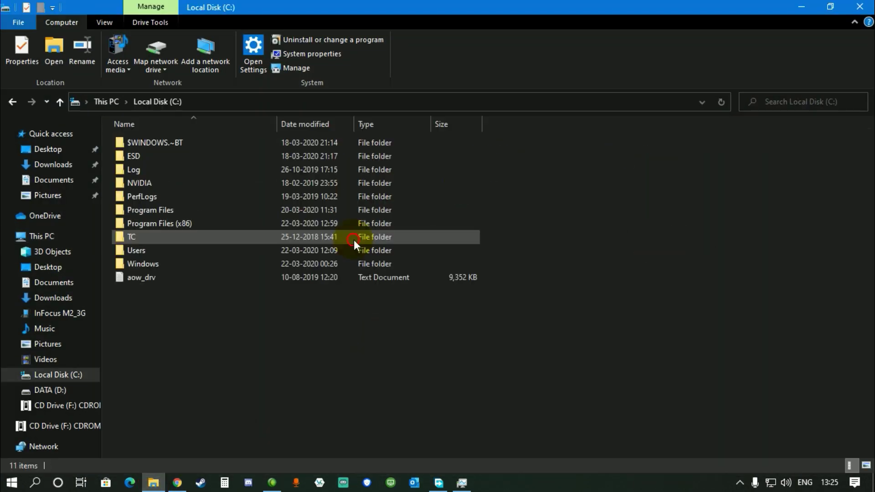
{"action": "left_click", "coordinate": [169, 223]}
{"action": "double_click", "coordinate": [169, 223]}
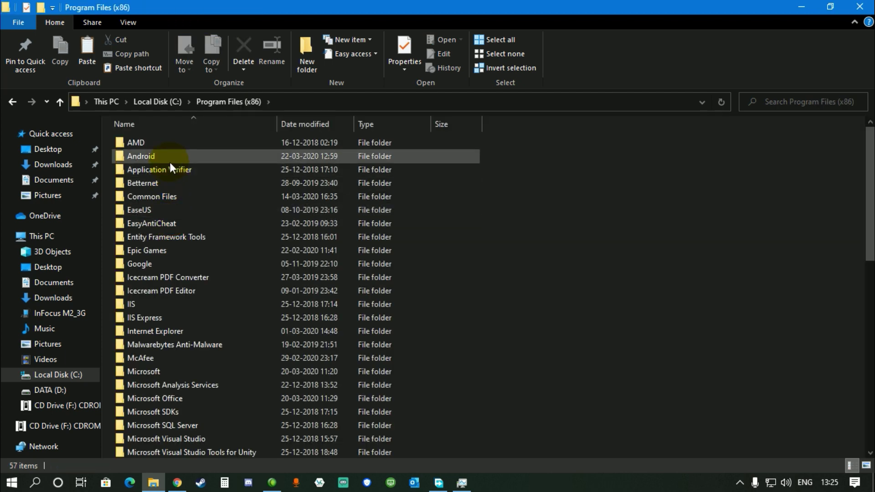
{"action": "double_click", "coordinate": [169, 159]}
{"action": "left_click", "coordinate": [162, 141]}
{"action": "double_click", "coordinate": [163, 141]}
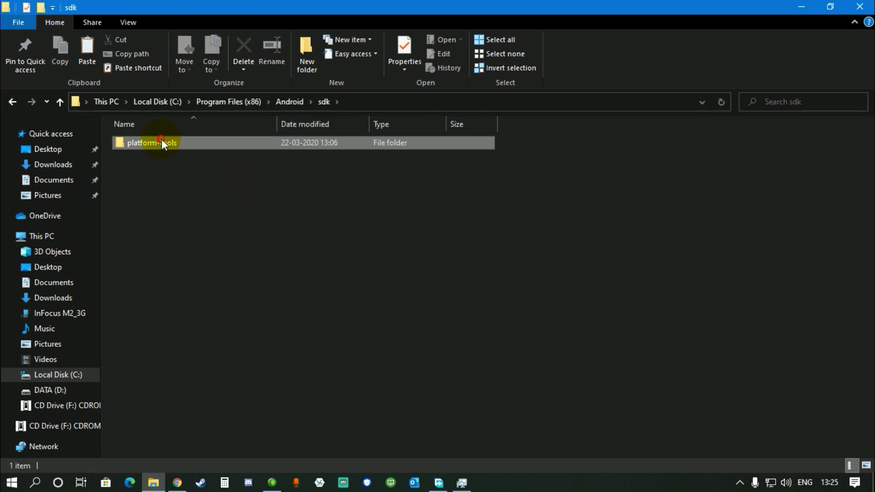
{"action": "double_click", "coordinate": [162, 143]}
{"action": "right_click", "coordinate": [676, 297], "text": "shift"}
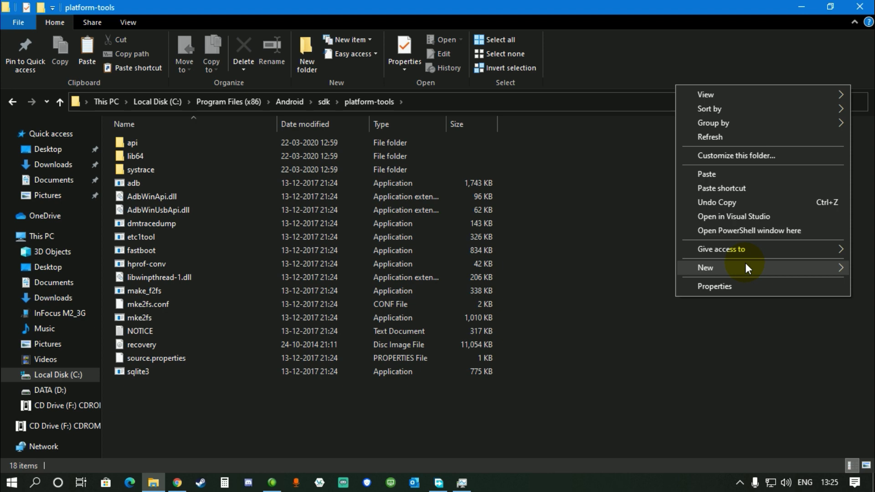
Step: Open PowerShell in platform-tools and run 'adb devices', which reports adb as not recognized
{"action": "left_click", "coordinate": [740, 230]}
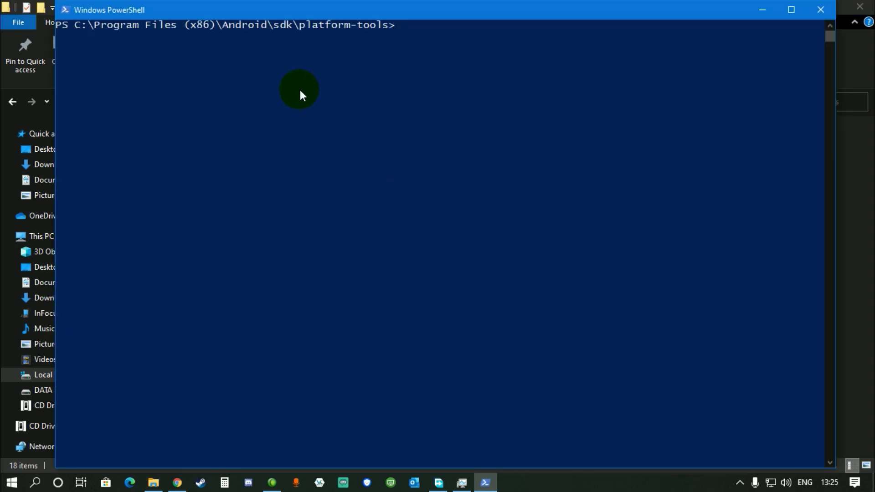
{"action": "type", "text": "adb device"}
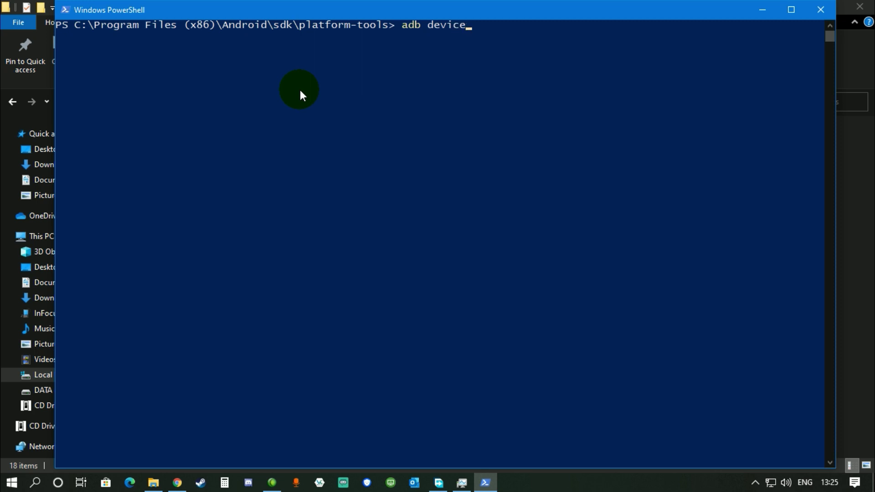
{"action": "type", "text": "s"}
{"action": "key", "text": "Return"}
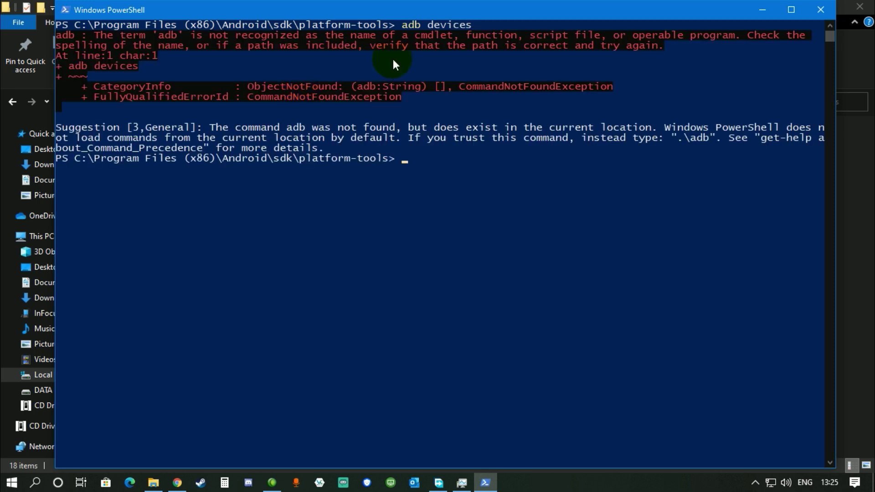
Step: Minimize PowerShell and File Explorer to reveal the desktop
{"action": "left_click", "coordinate": [761, 8]}
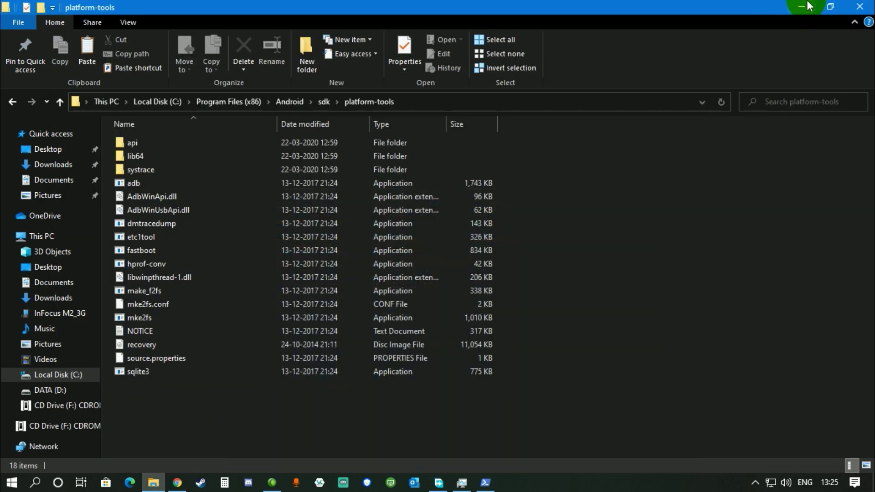
{"action": "left_click", "coordinate": [831, 6]}
{"action": "left_click", "coordinate": [755, 97]}
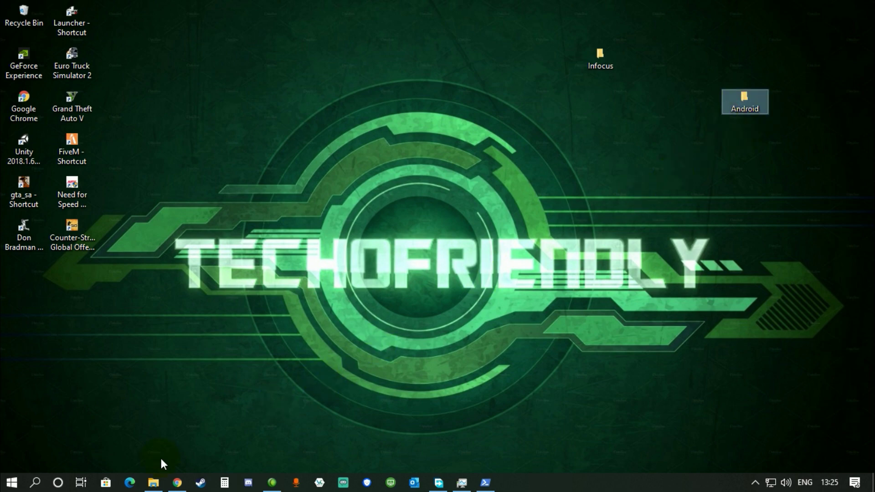
Step: Go up from platform-tools to This PC, then back into C:\Program Files (x86), selecting Android
{"action": "left_click", "coordinate": [154, 483]}
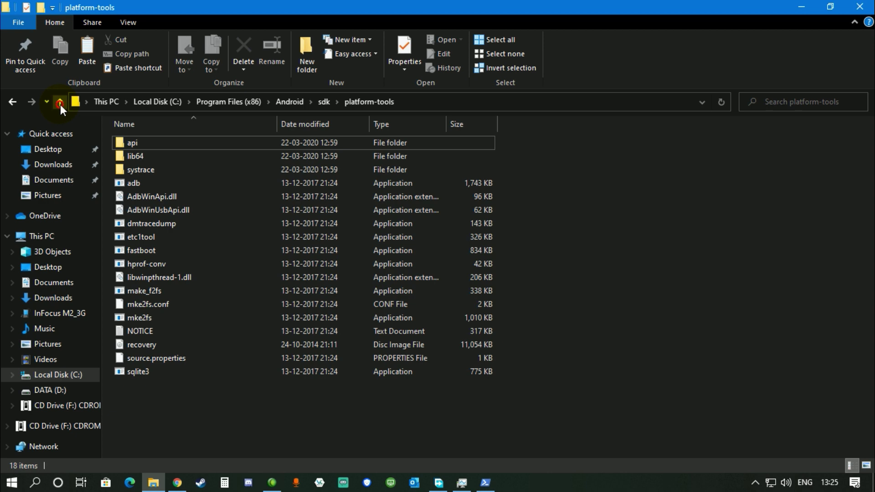
{"action": "left_click", "coordinate": [60, 104]}
{"action": "left_click", "coordinate": [60, 103]}
{"action": "left_click", "coordinate": [60, 103]}
{"action": "left_click", "coordinate": [60, 103]}
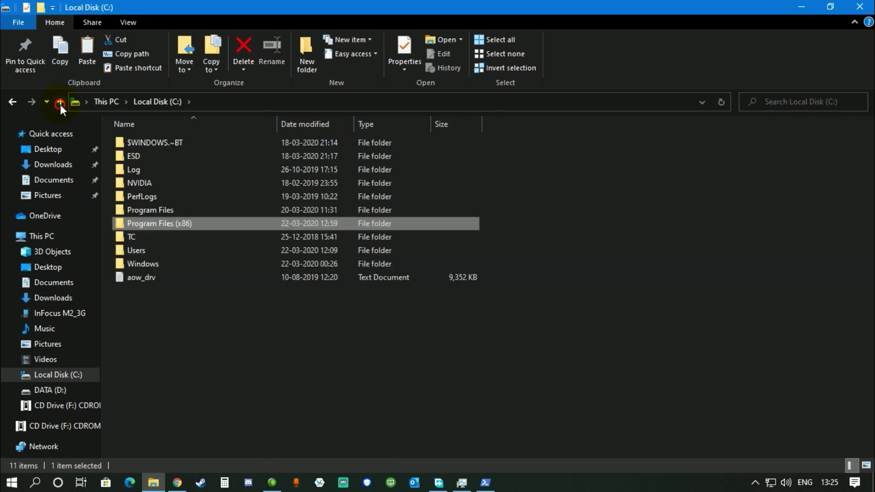
{"action": "left_click", "coordinate": [60, 103]}
{"action": "double_click", "coordinate": [331, 252]}
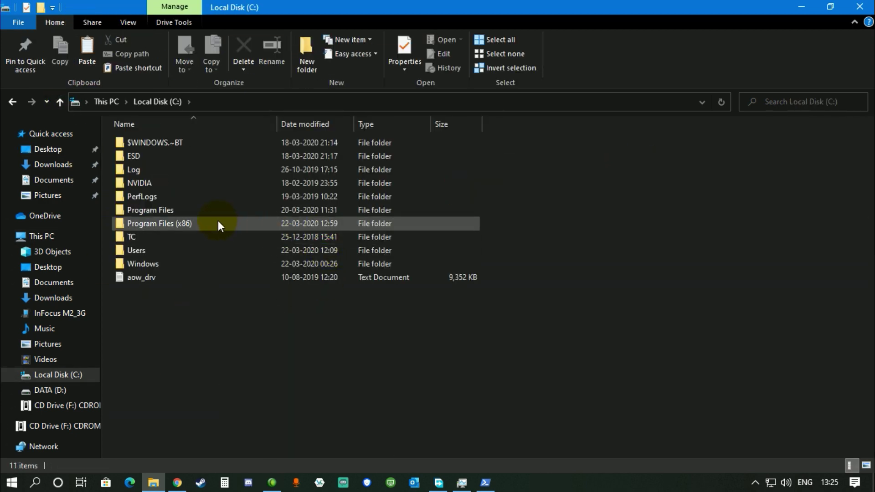
{"action": "double_click", "coordinate": [182, 224]}
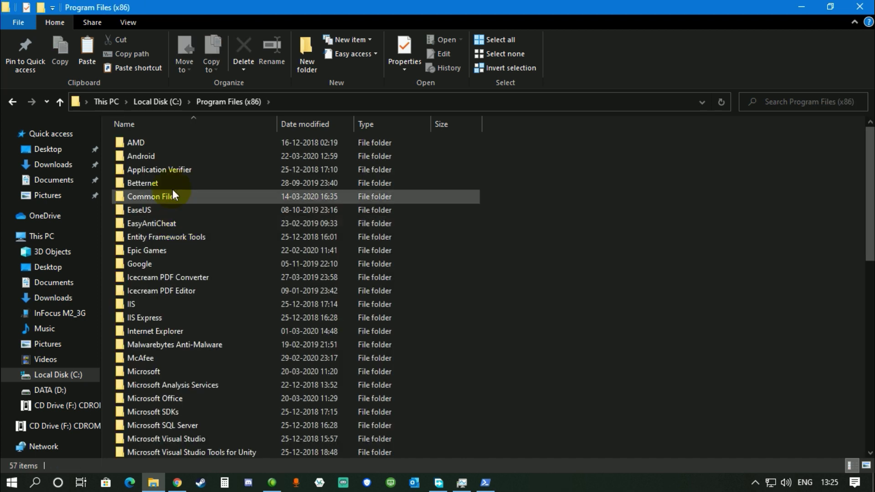
{"action": "left_click", "coordinate": [160, 157]}
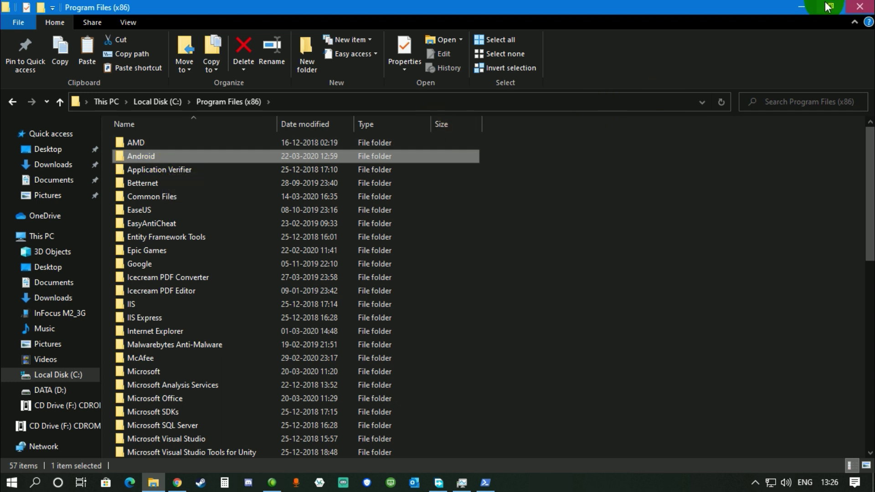
Step: Open This PC's System properties, maximize the window, and launch Advanced system settings
{"action": "left_click", "coordinate": [801, 6]}
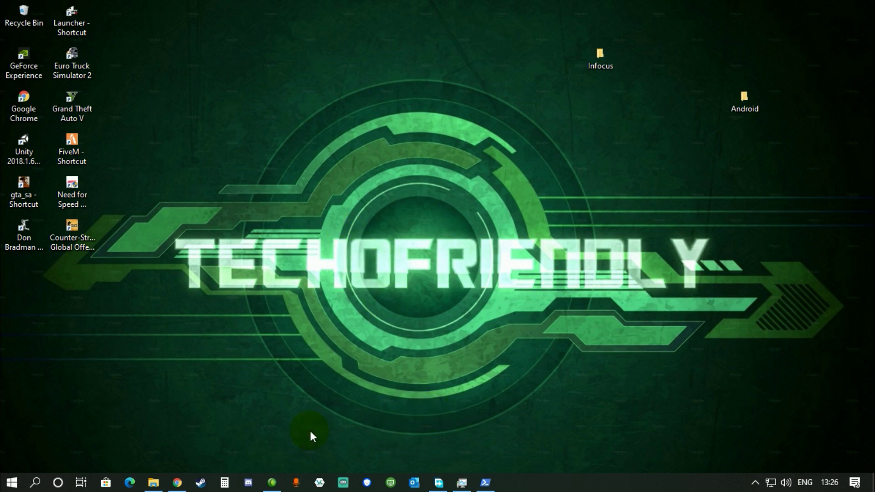
{"action": "left_click", "coordinate": [153, 482]}
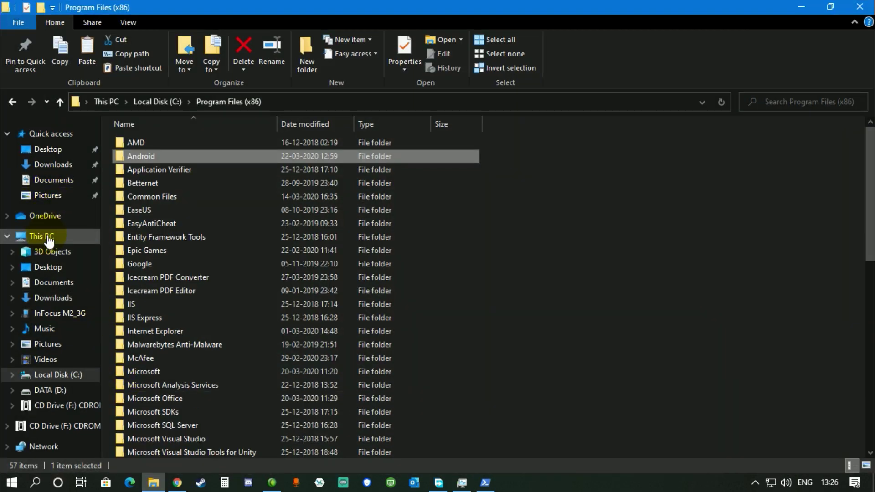
{"action": "right_click", "coordinate": [49, 238]}
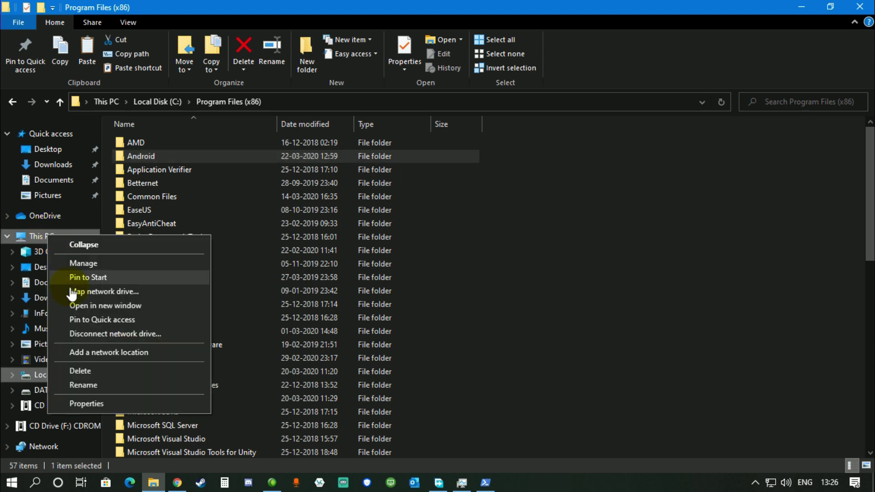
{"action": "left_click", "coordinate": [103, 404]}
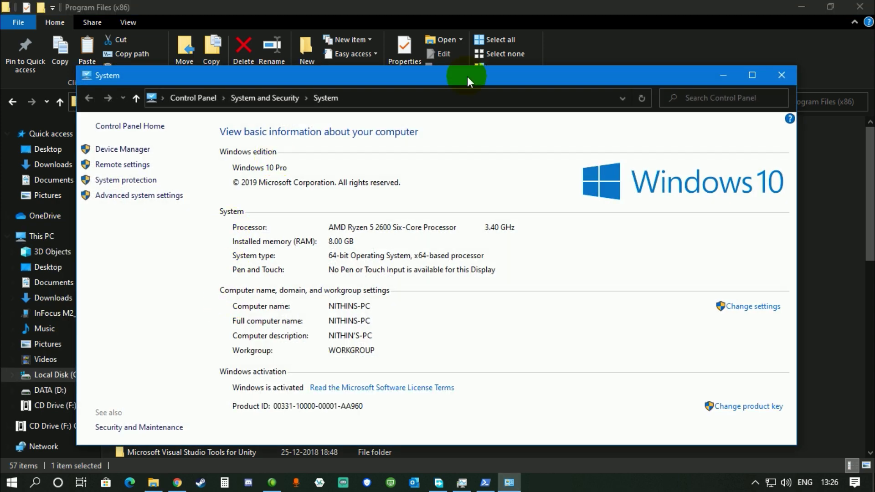
{"action": "double_click", "coordinate": [470, 74]}
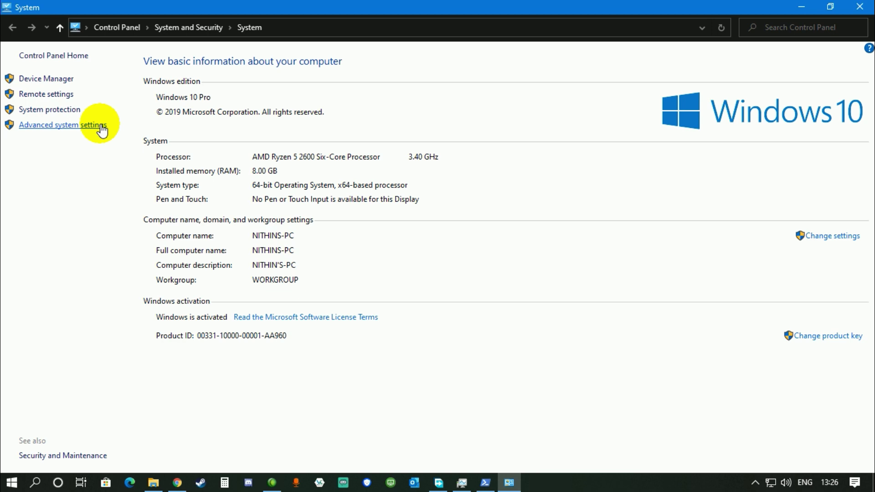
{"action": "left_click", "coordinate": [101, 129]}
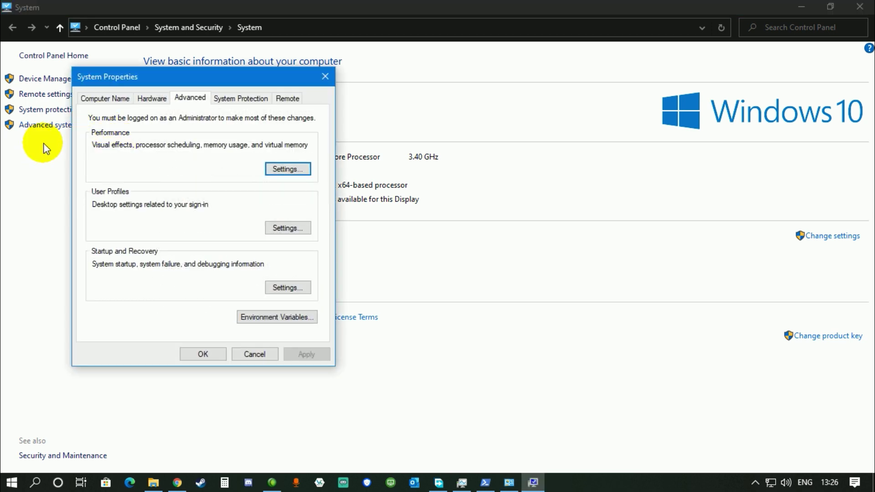
Step: Reopen Android\sdk\platform-tools in File Explorer and select its full path in the address bar
{"action": "left_click", "coordinate": [155, 480]}
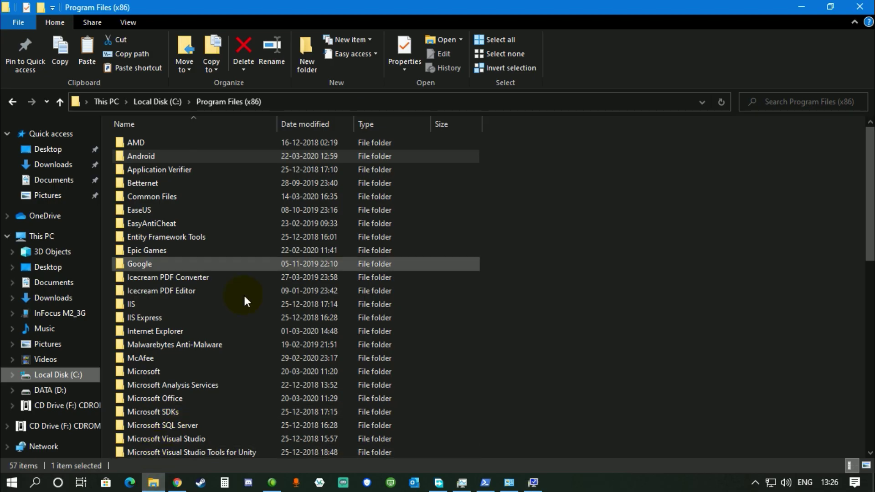
{"action": "double_click", "coordinate": [189, 156]}
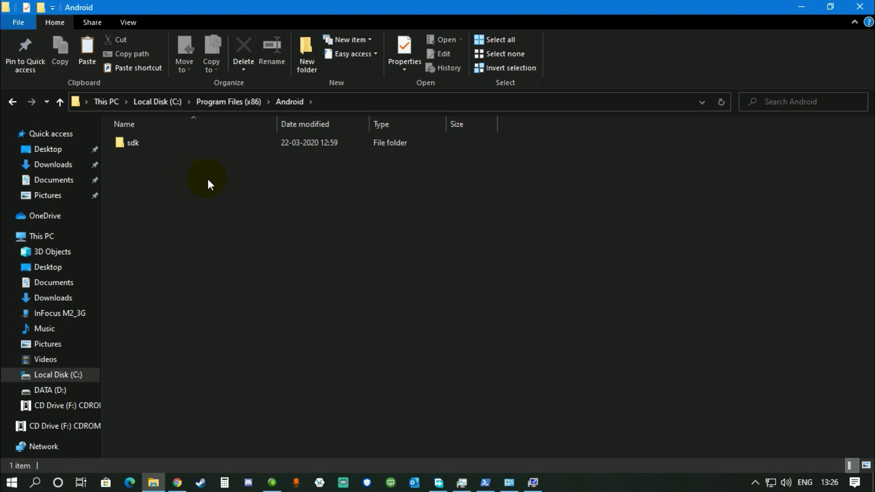
{"action": "double_click", "coordinate": [192, 146]}
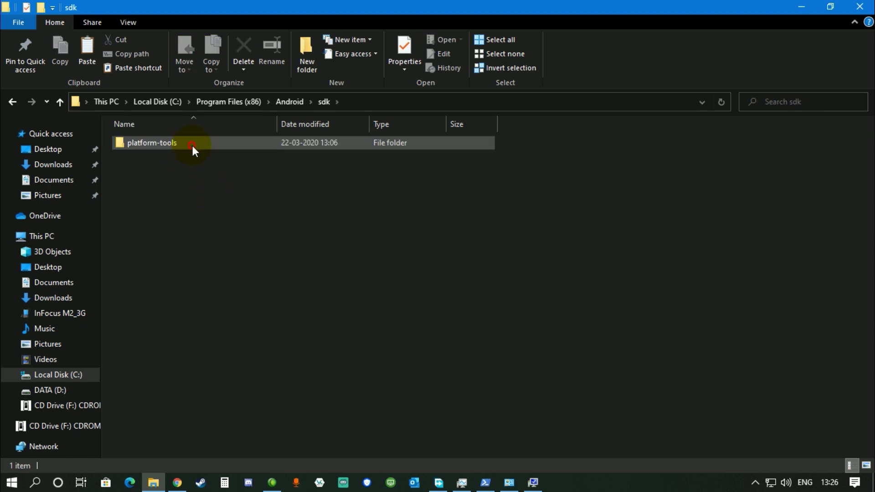
{"action": "double_click", "coordinate": [192, 146]}
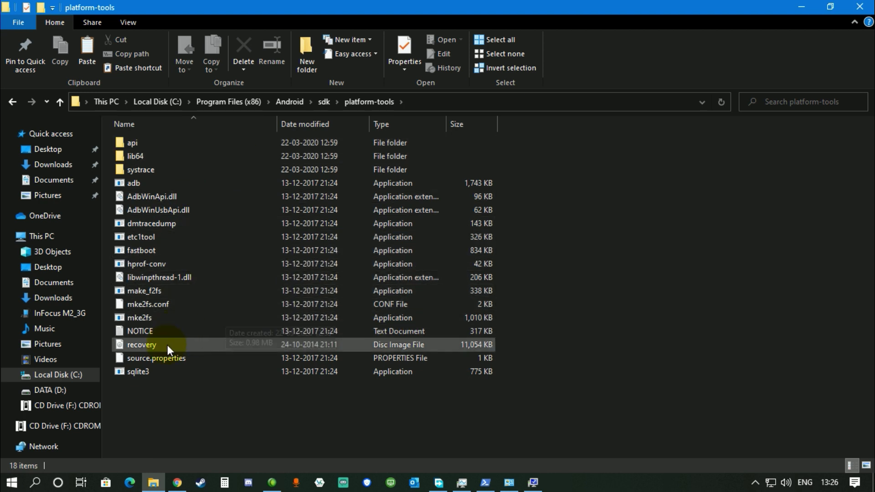
{"action": "left_click", "coordinate": [495, 104]}
{"action": "key", "text": "ctrl+c"}
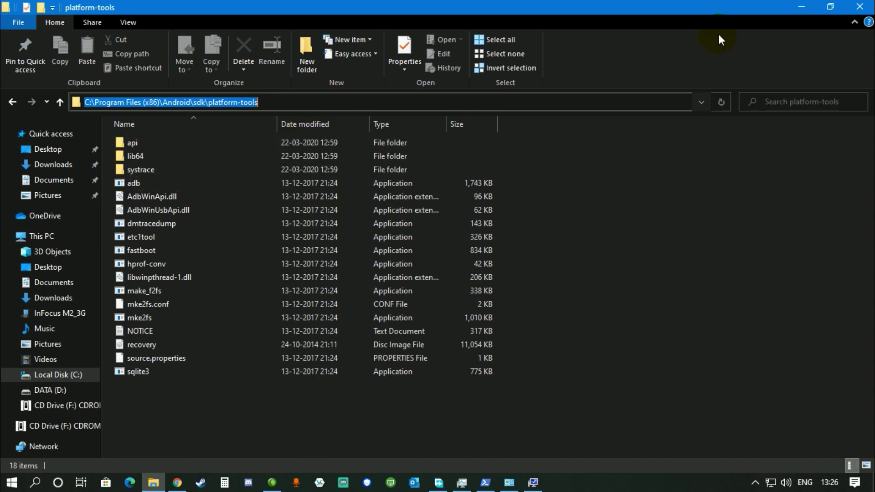
{"action": "left_click", "coordinate": [801, 7]}
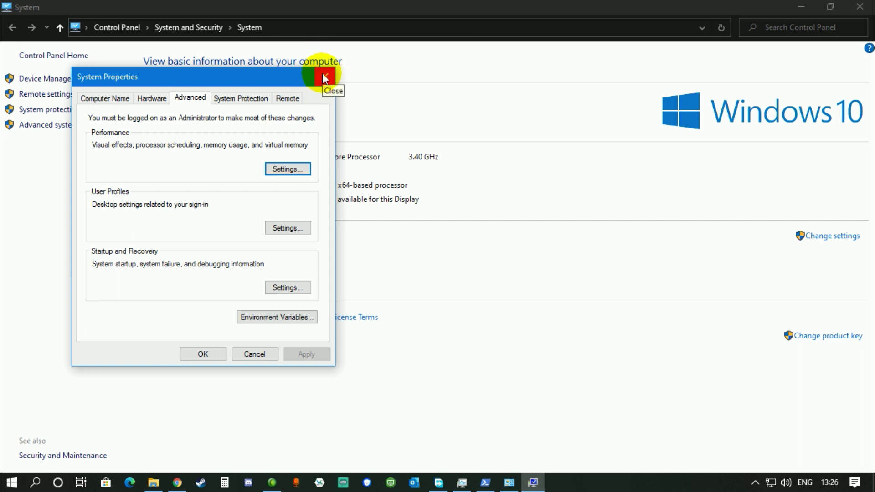
Step: Add the pasted platform-tools path as a new system Path entry and confirm all dialogs with OK
{"action": "left_click", "coordinate": [257, 311]}
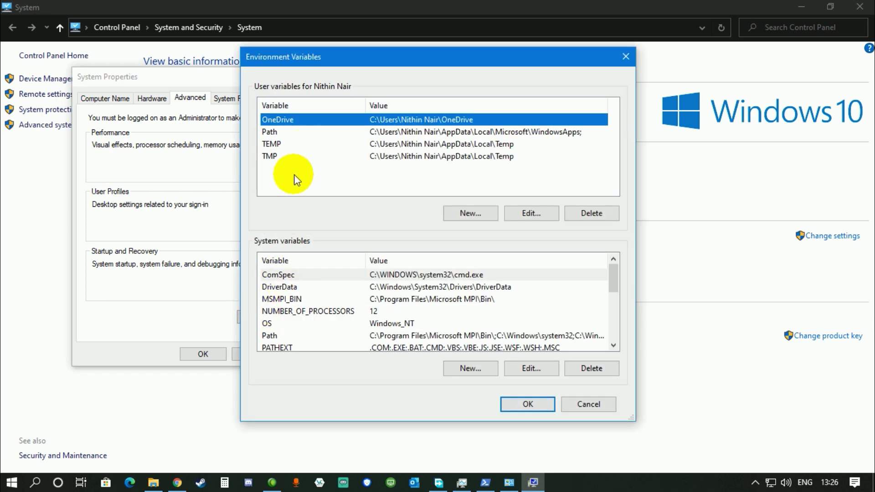
{"action": "left_click", "coordinate": [281, 333]}
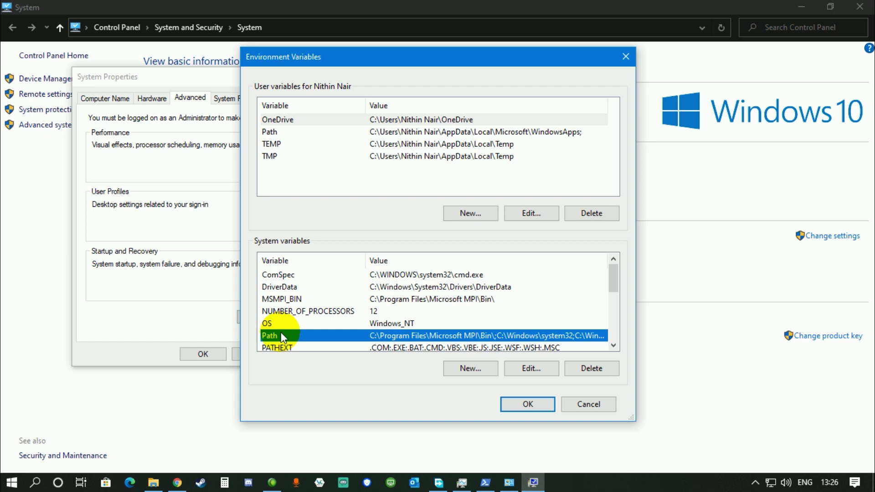
{"action": "left_click", "coordinate": [527, 369]}
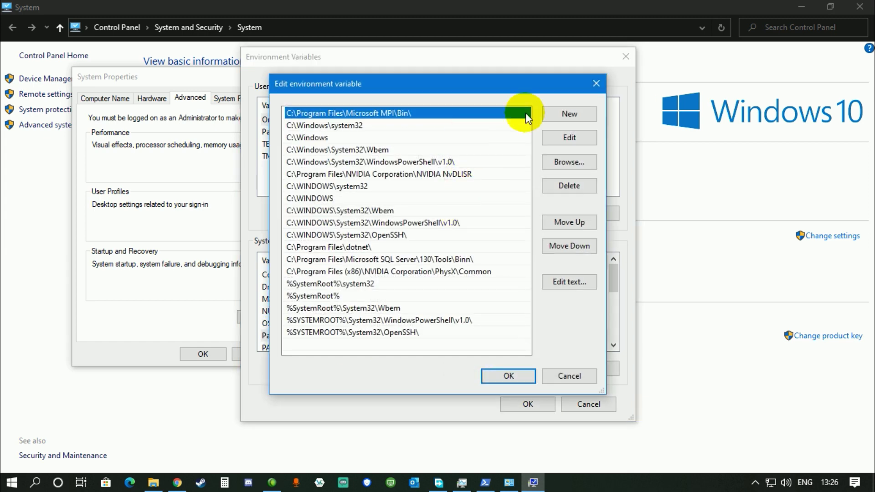
{"action": "left_click", "coordinate": [565, 120]}
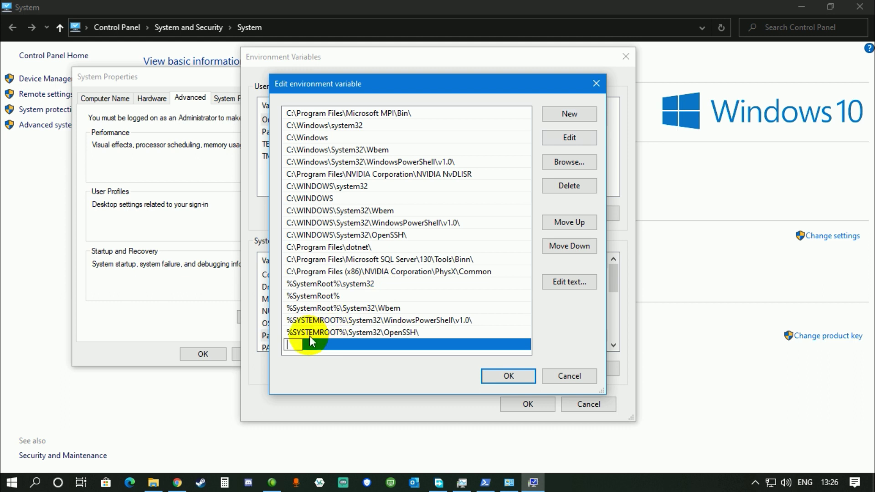
{"action": "key", "text": "ctrl+v"}
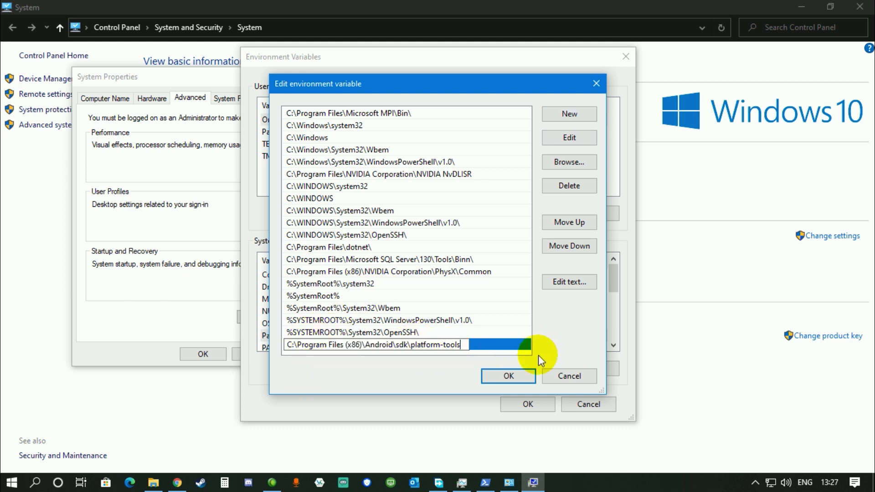
{"action": "left_click", "coordinate": [496, 376]}
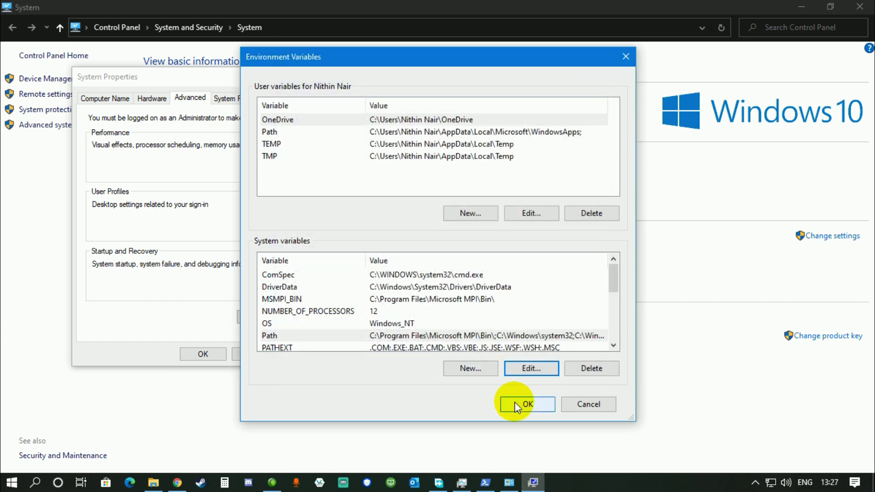
{"action": "left_click", "coordinate": [514, 402]}
{"action": "left_click", "coordinate": [218, 354]}
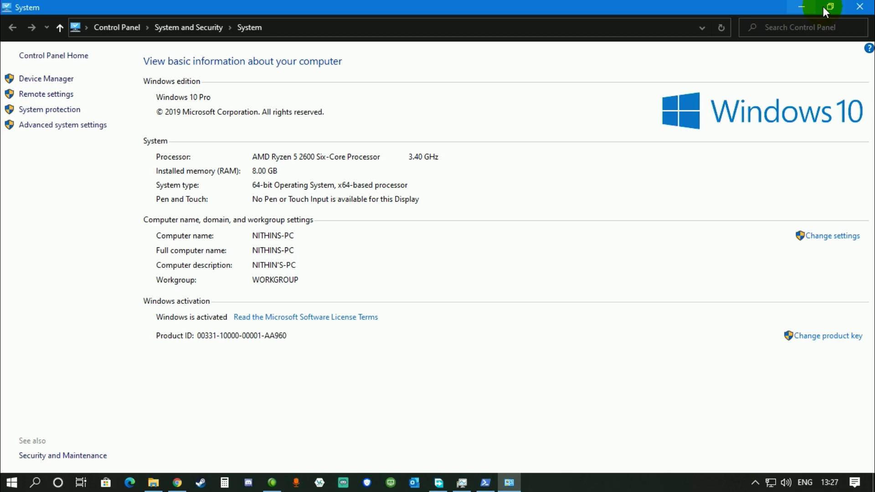
Step: Close the System window and rerun 'adb' in the old PowerShell, which still isn't recognized
{"action": "left_click", "coordinate": [861, 7]}
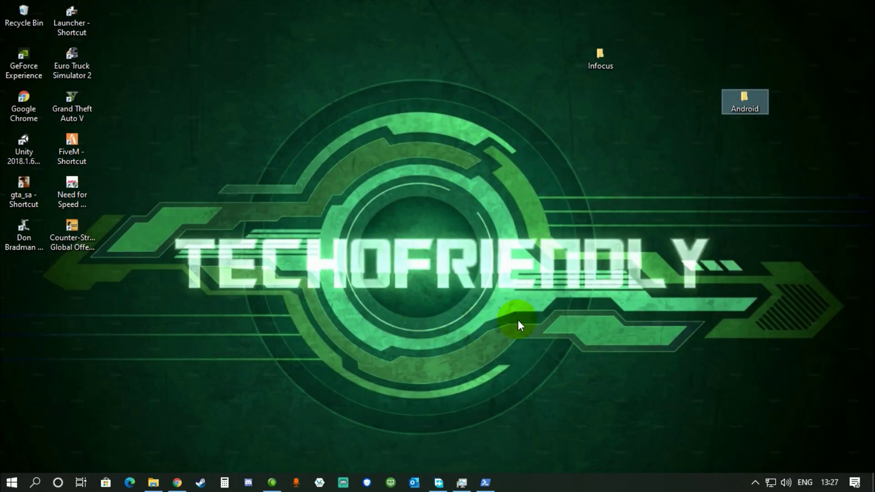
{"action": "left_click", "coordinate": [486, 483]}
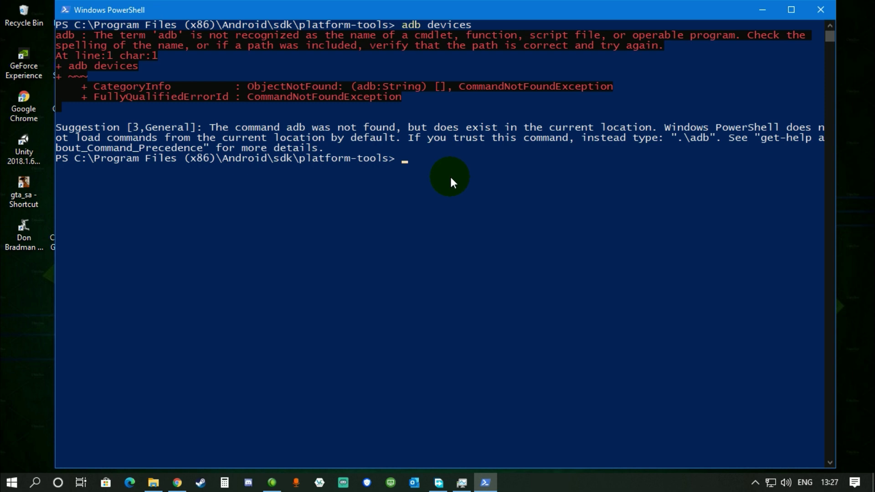
{"action": "type", "text": "adb devices"}
{"action": "key", "text": "Return"}
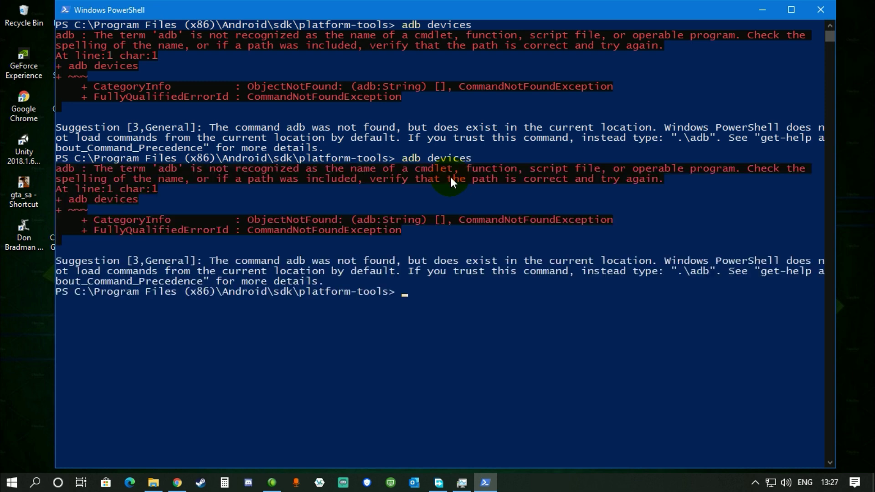
Step: Replace the old PowerShell with a new one in platform-tools and run 'adb devices' successfully
{"action": "left_click", "coordinate": [821, 10]}
{"action": "left_click", "coordinate": [157, 486]}
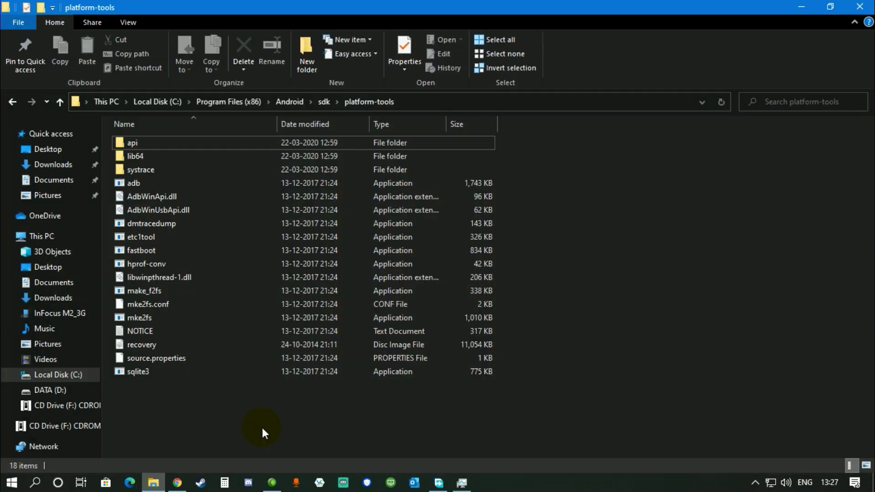
{"action": "right_click", "coordinate": [657, 259], "text": "shift"}
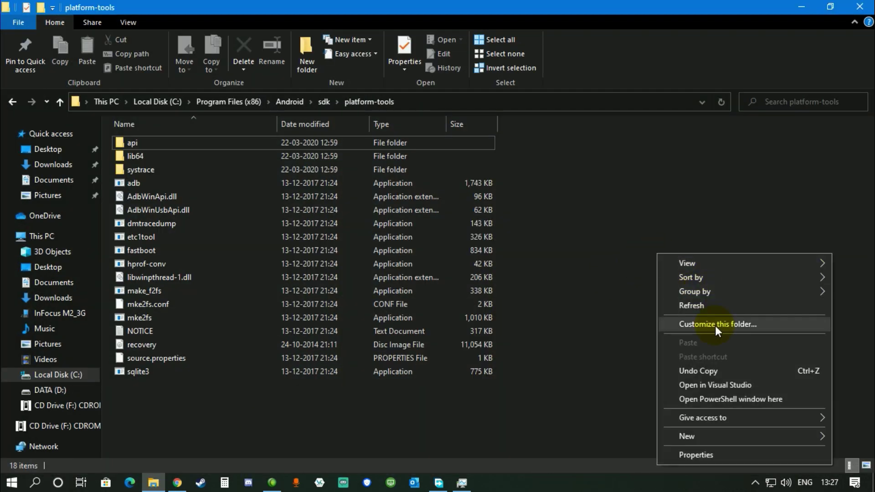
{"action": "left_click", "coordinate": [712, 400]}
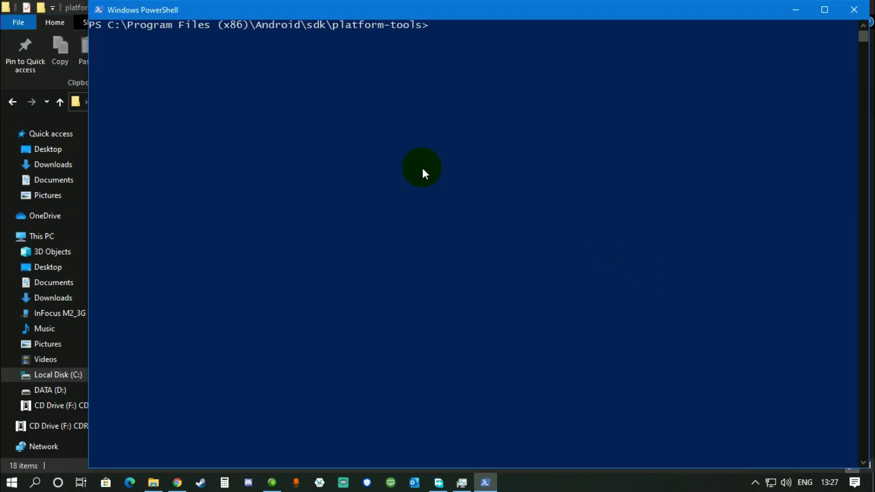
{"action": "type", "text": "adb devices"}
{"action": "key", "text": "Return"}
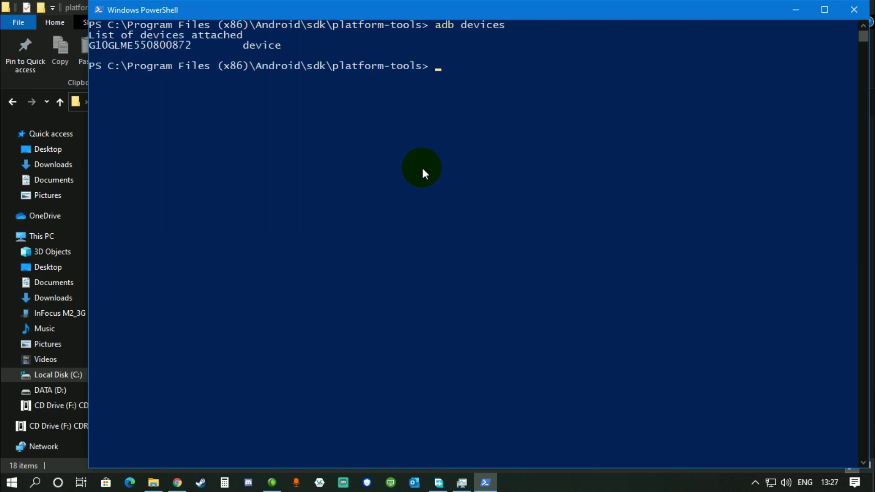